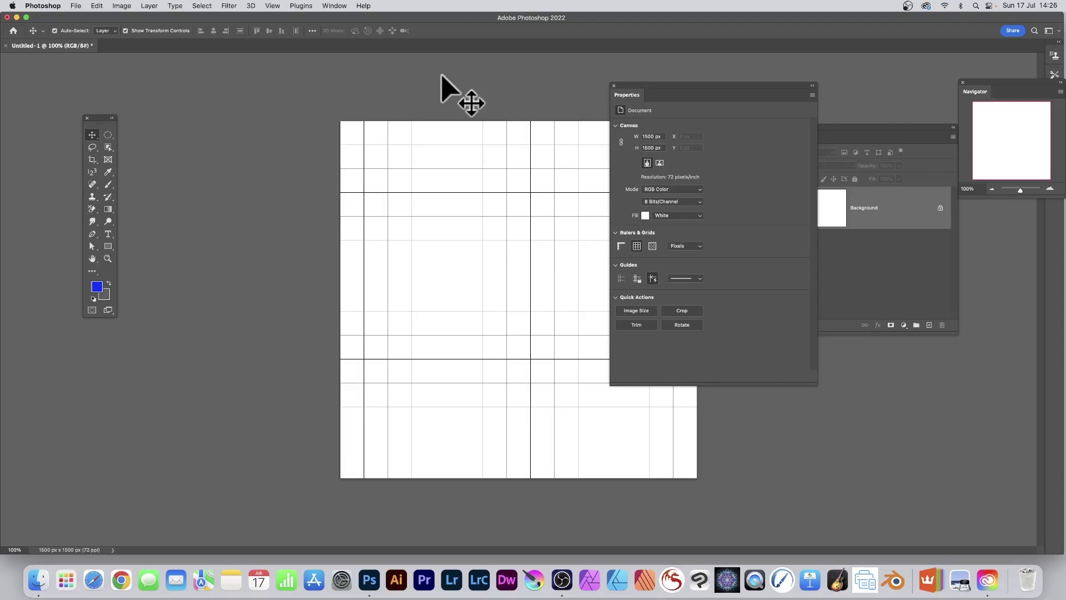
Move the Properties panel over the Layers list and toggle the canvas grid off and back on
left_click_drag(659, 95, 780, 101)
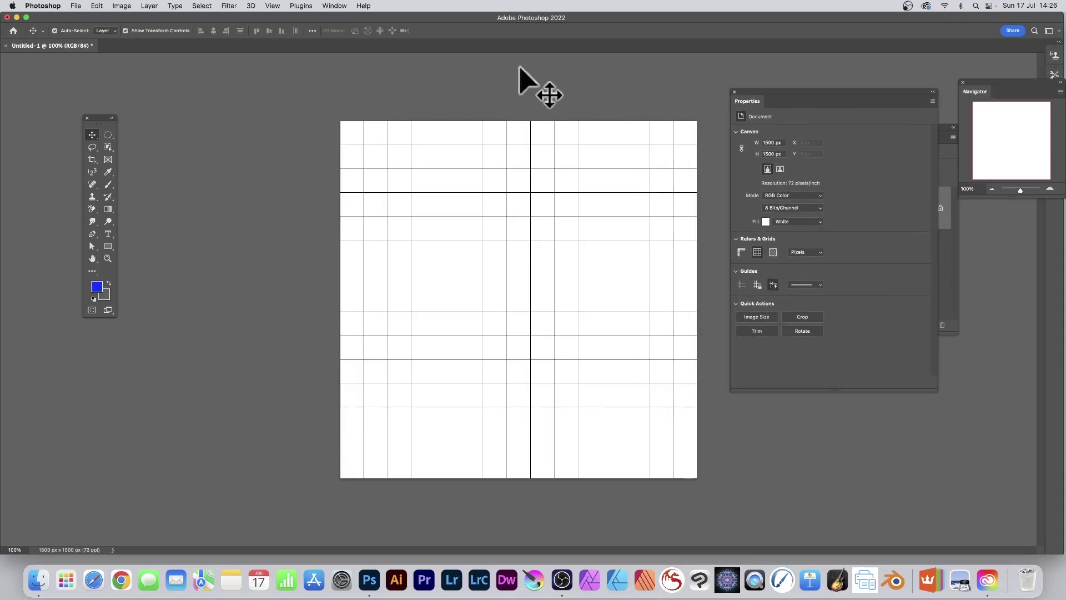
left_click(276, 6)
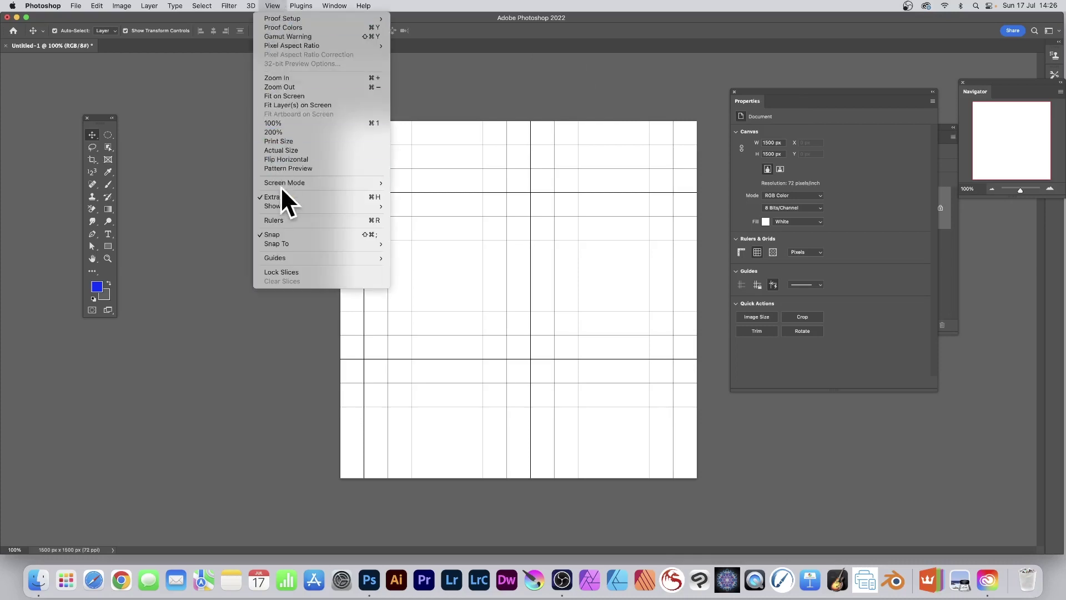
mouse_move(291, 206)
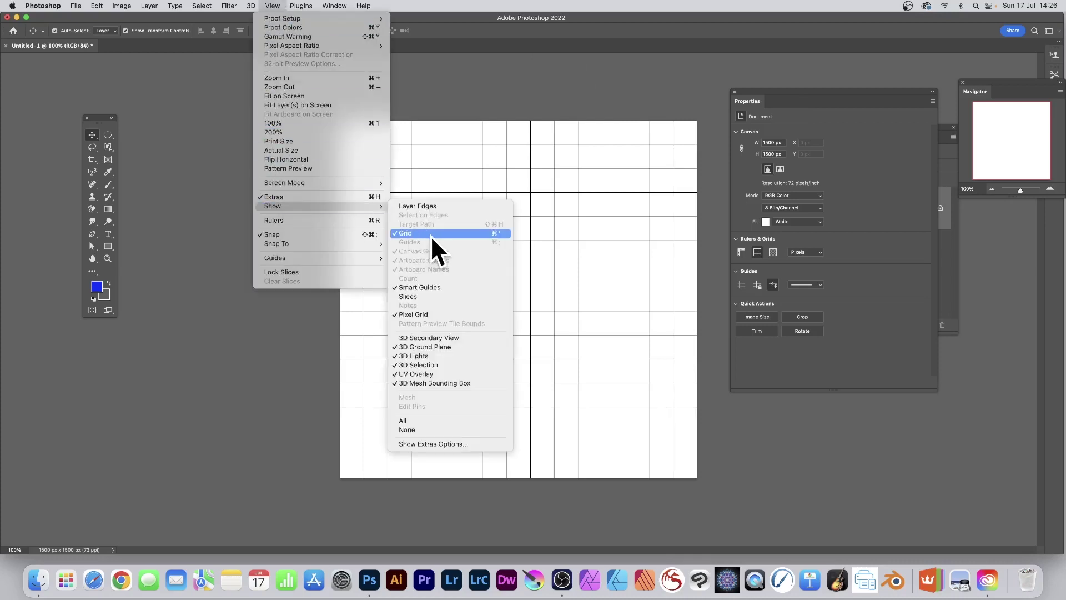
left_click(795, 93)
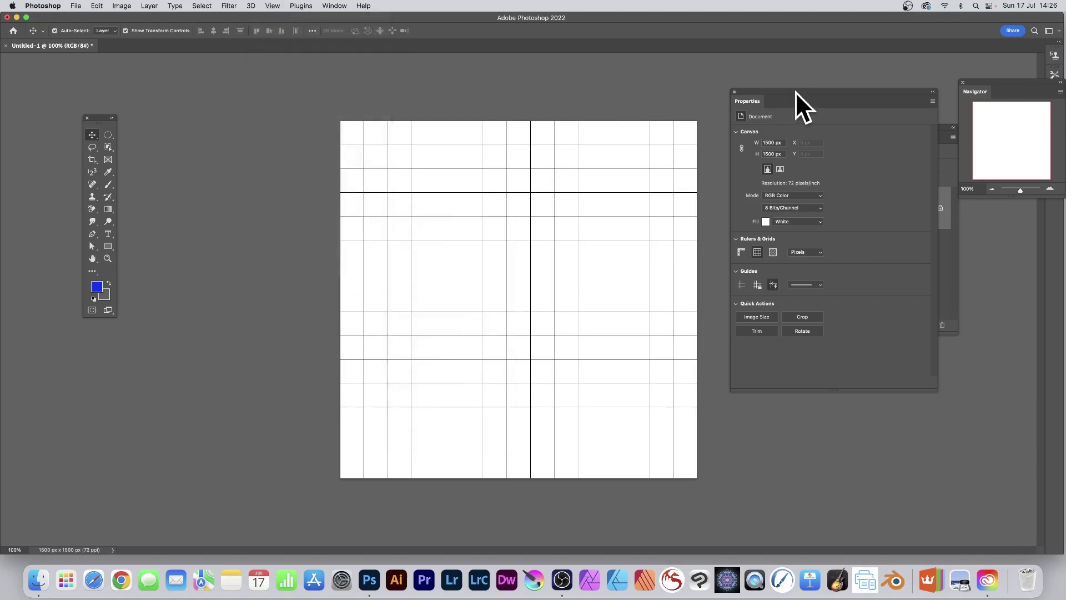
left_click(758, 252)
left_click(758, 252)
Open the Guides, Grid & Slices preferences, leaving the grid colour as Black
left_click(46, 6)
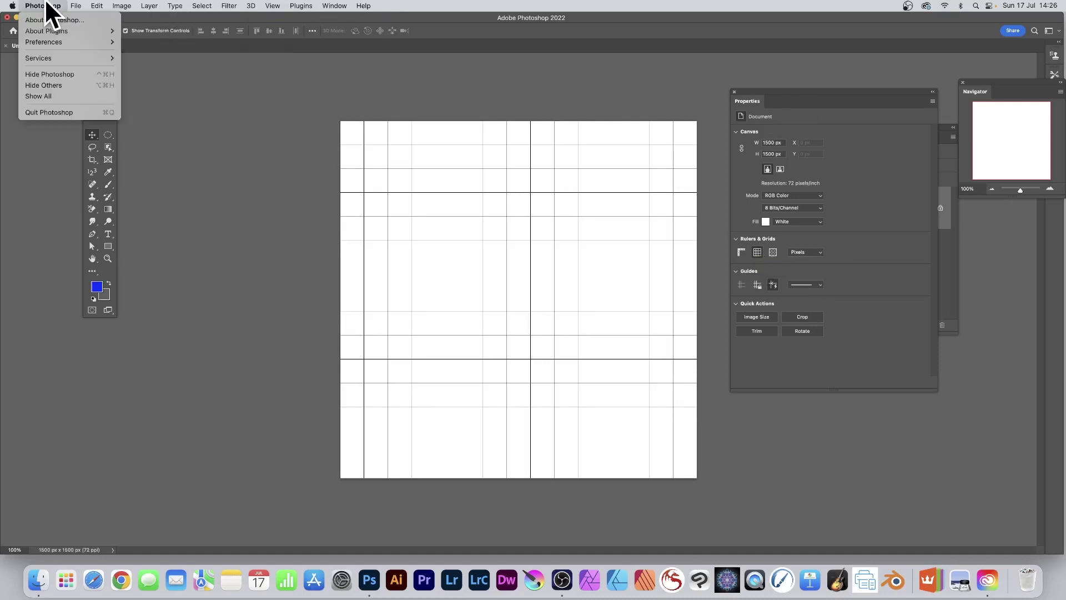
mouse_move(45, 39)
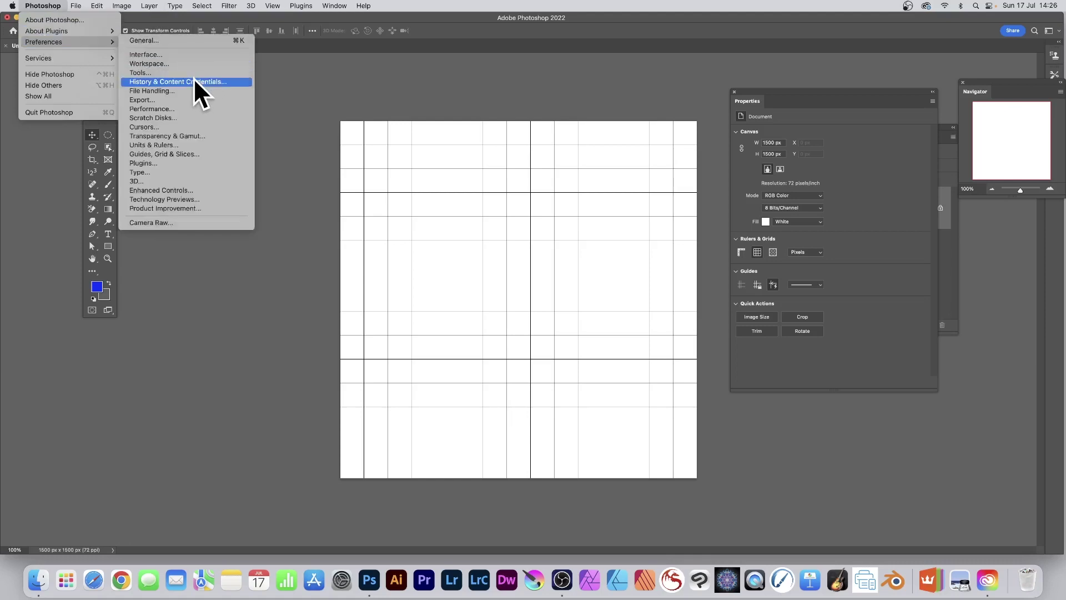
left_click(173, 154)
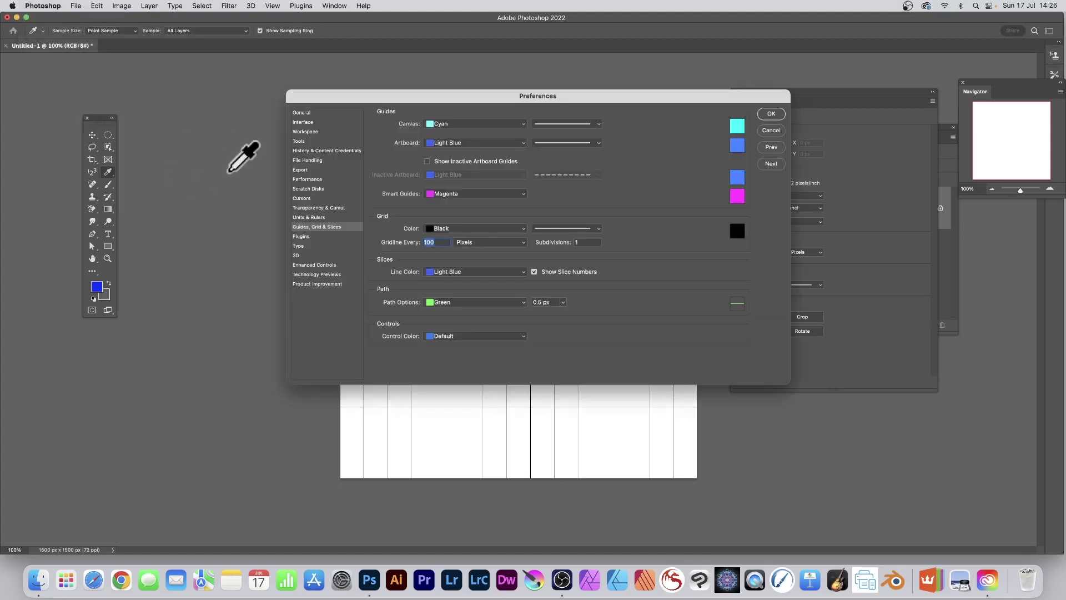
left_click(444, 229)
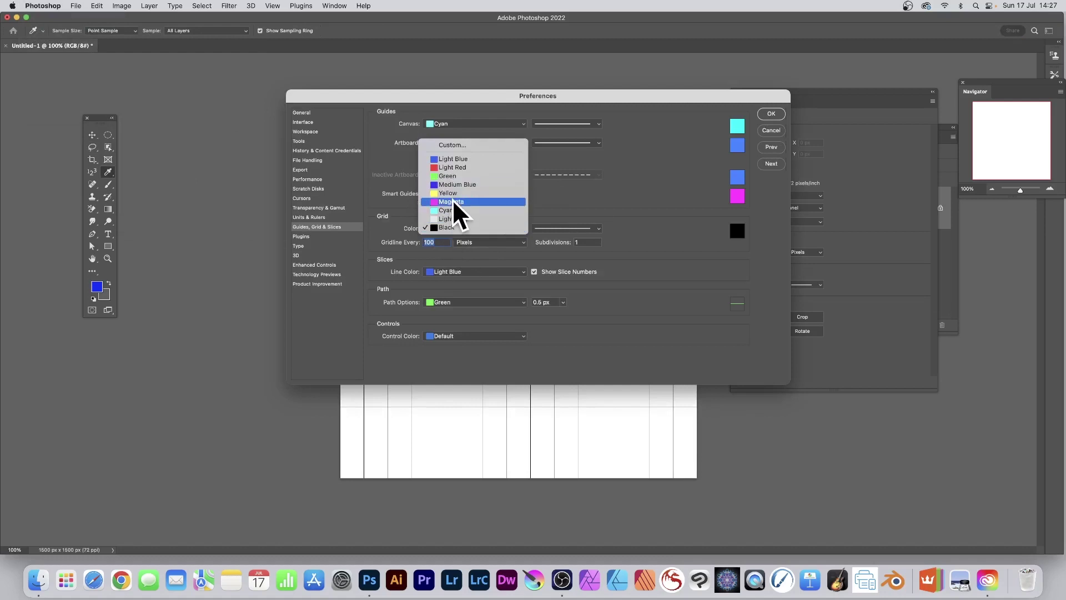
left_click(682, 195)
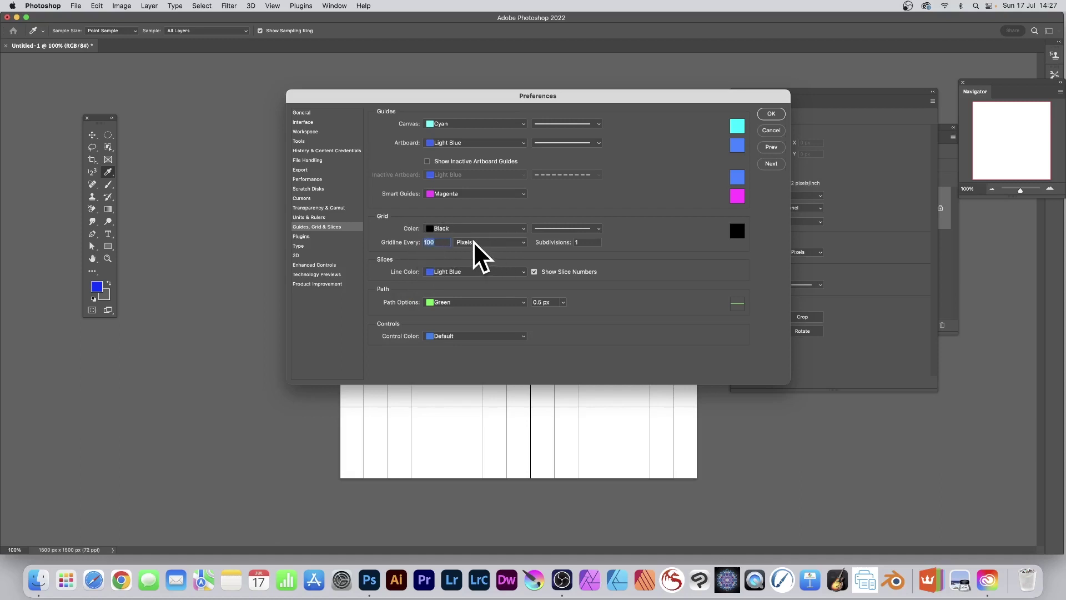
Set a gridline every 200 pixels with 2 subdivisions and a Dots line style
type("200")
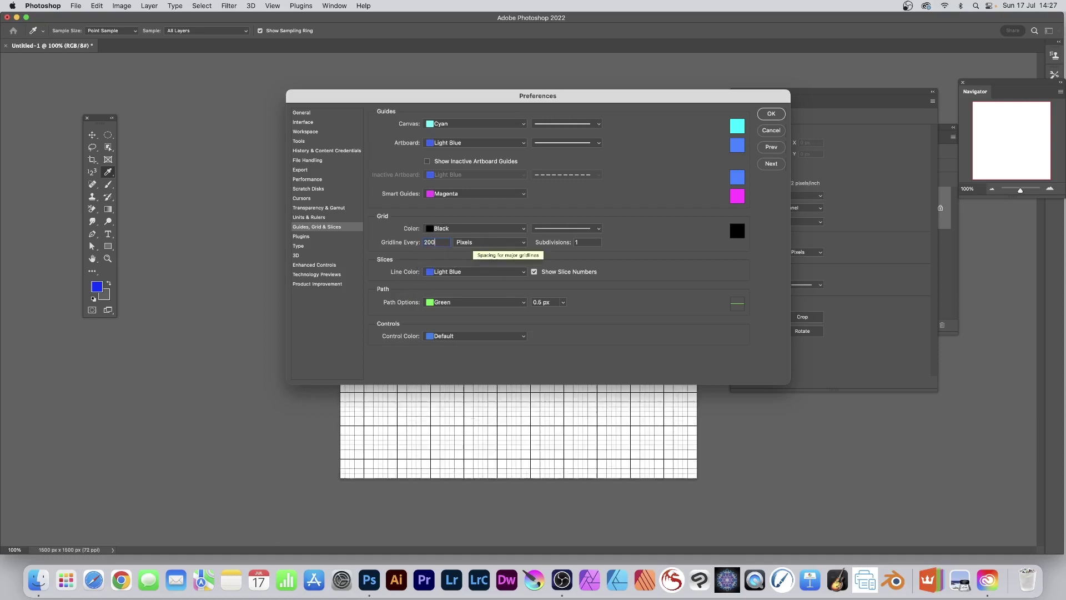
key("Tab")
left_click_drag(414, 96, 553, 67)
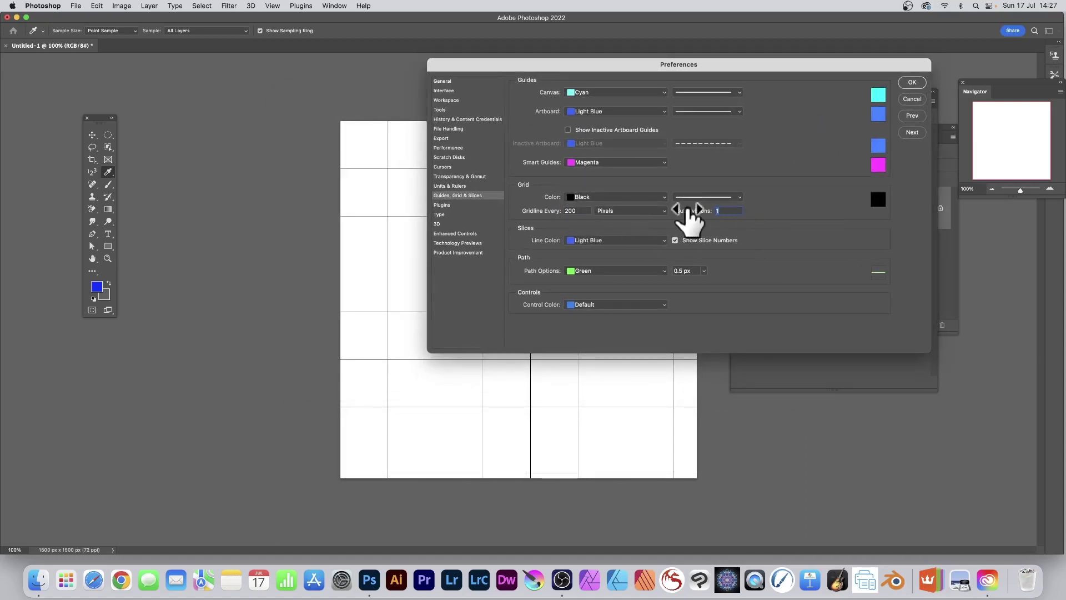
type("2")
key("Tab")
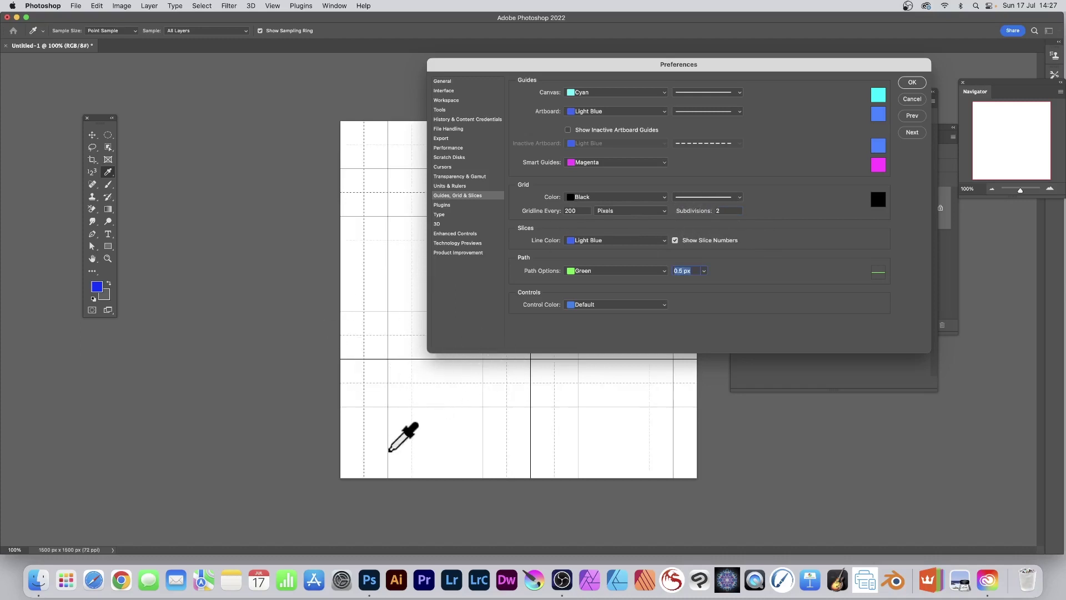
left_click(718, 200)
left_click(701, 209)
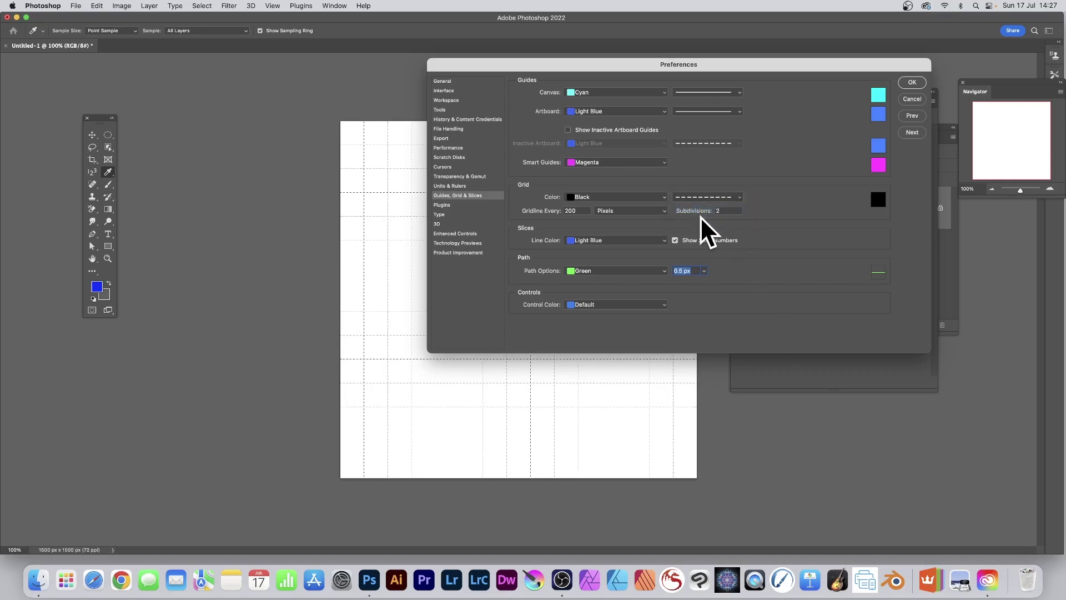
left_click(696, 199)
left_click(699, 209)
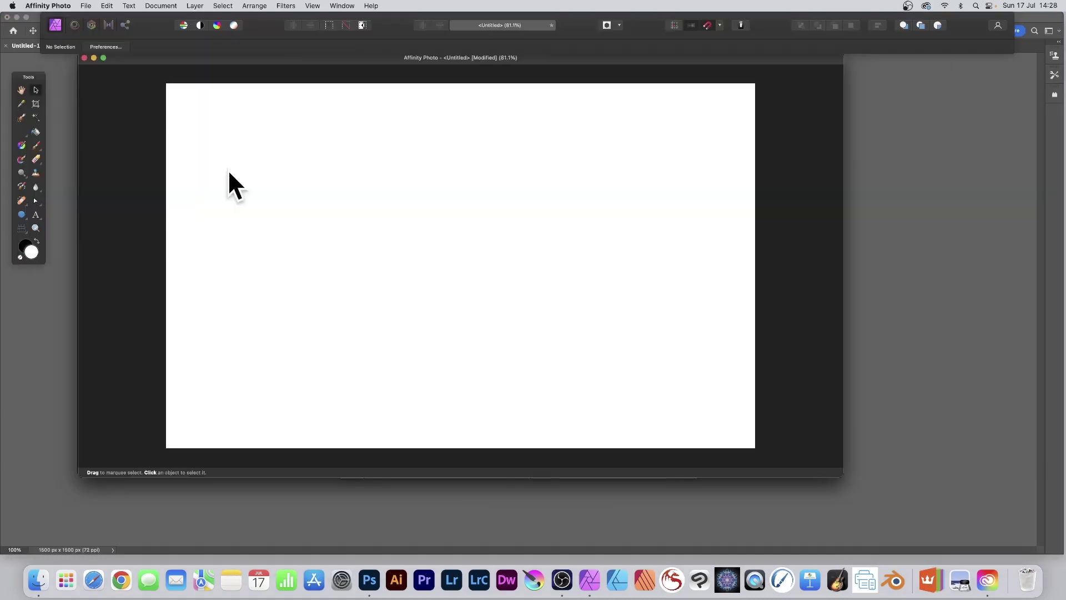
Show the grid on the Affinity canvas and bring up the Grid and Axis Manager
left_click(312, 6)
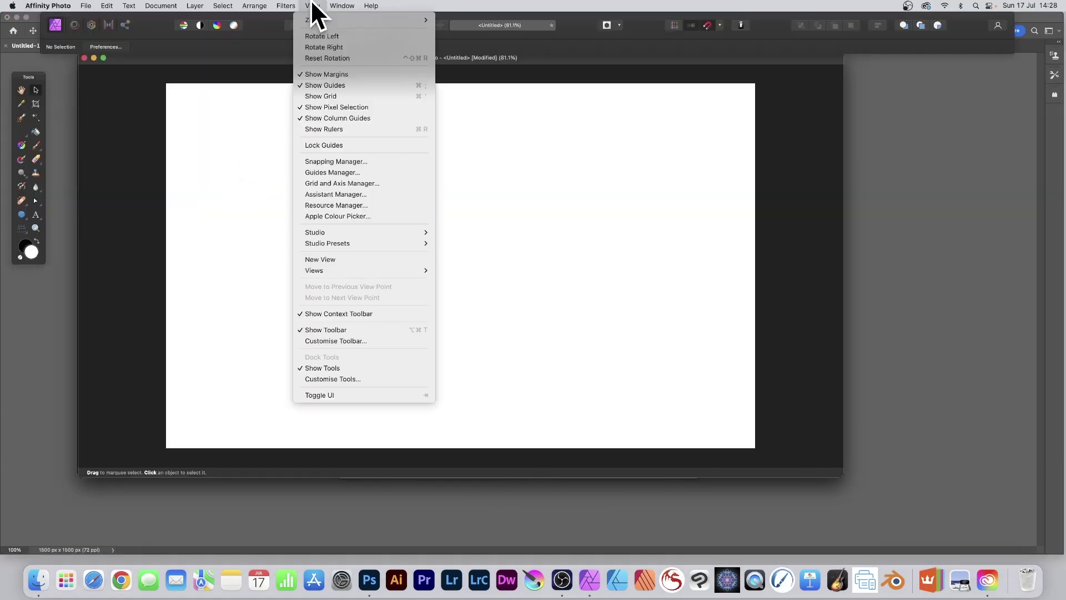
left_click(322, 97)
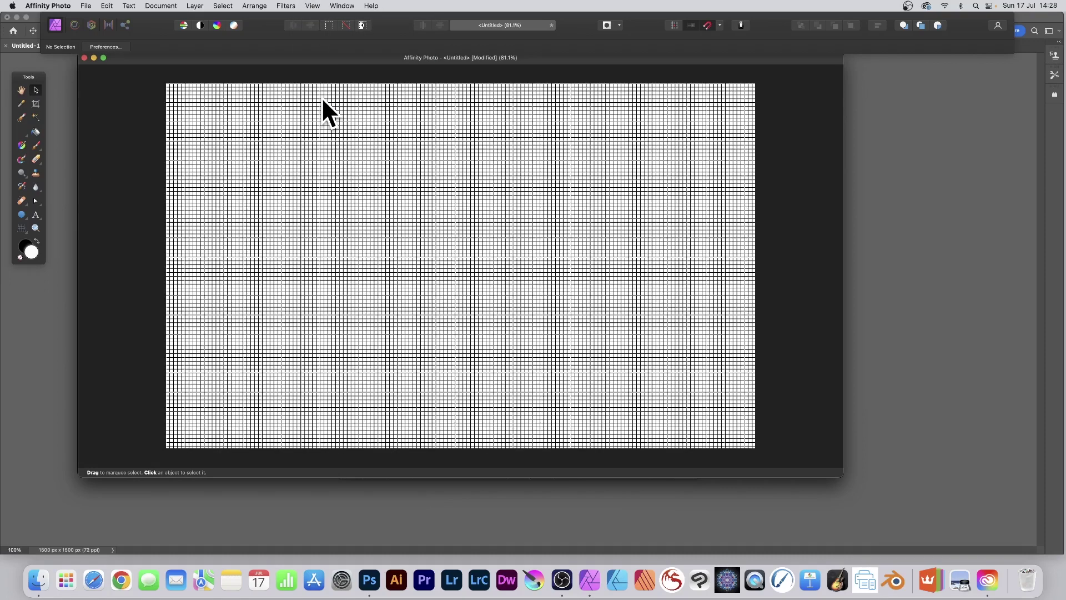
left_click(311, 6)
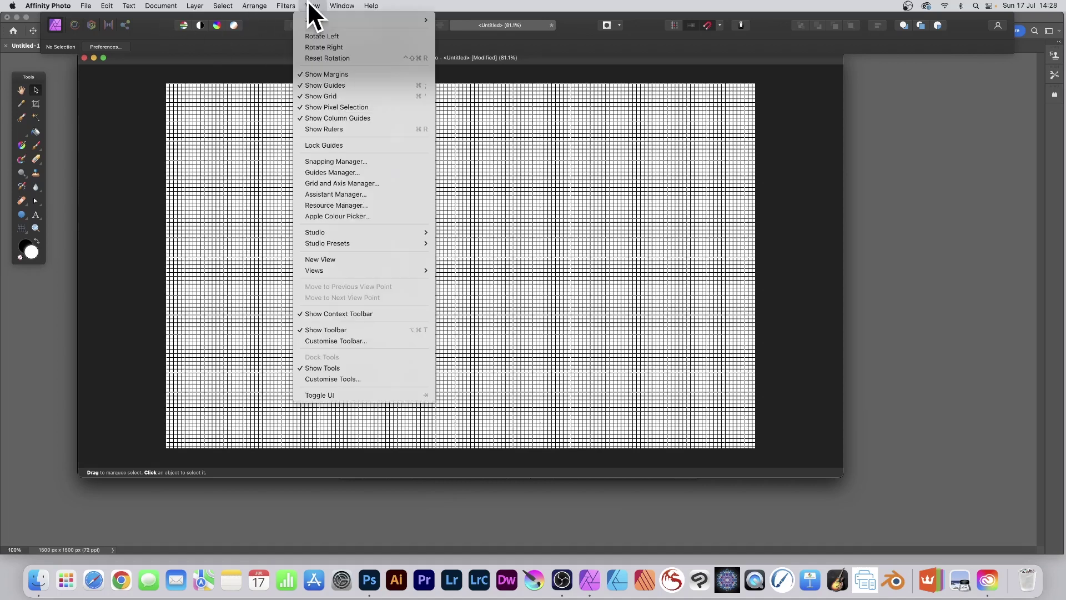
left_click(327, 183)
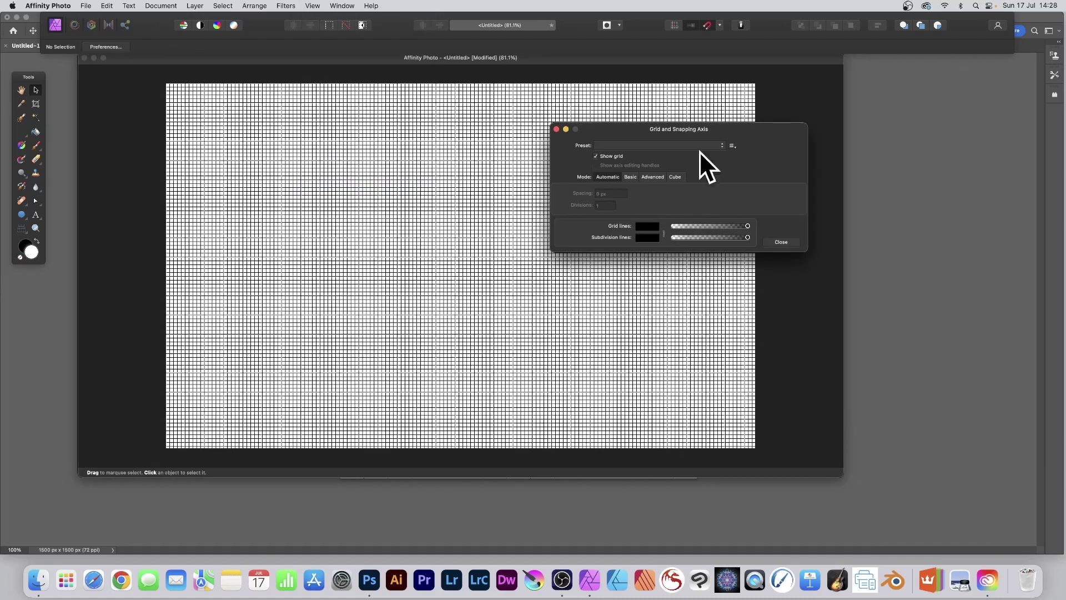
Put the grid in Basic mode with 100 px spacing and 2 divisions
left_click_drag(641, 127, 515, 113)
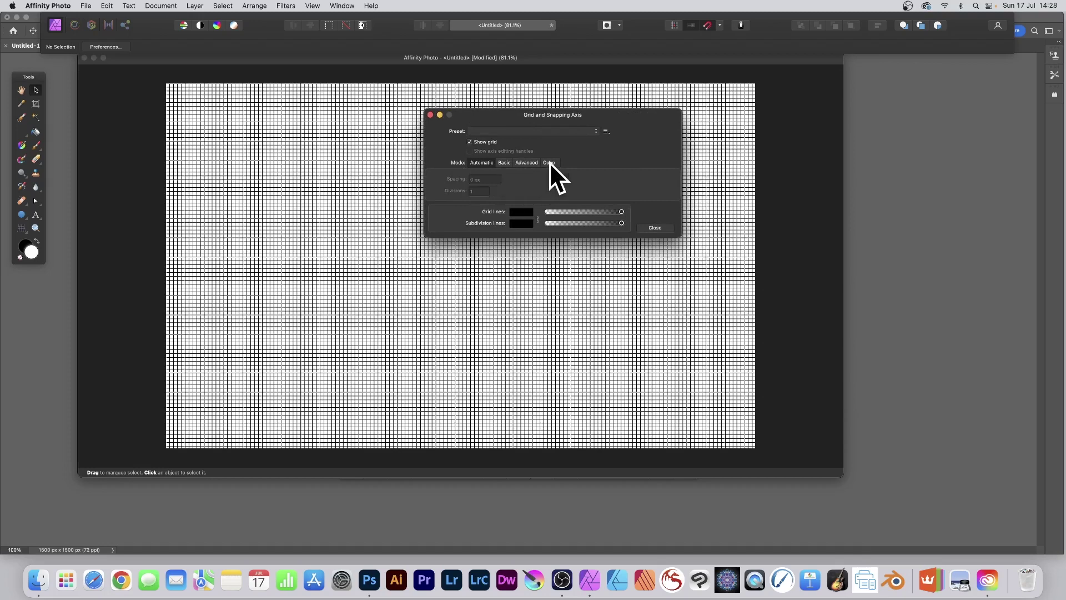
left_click(505, 131)
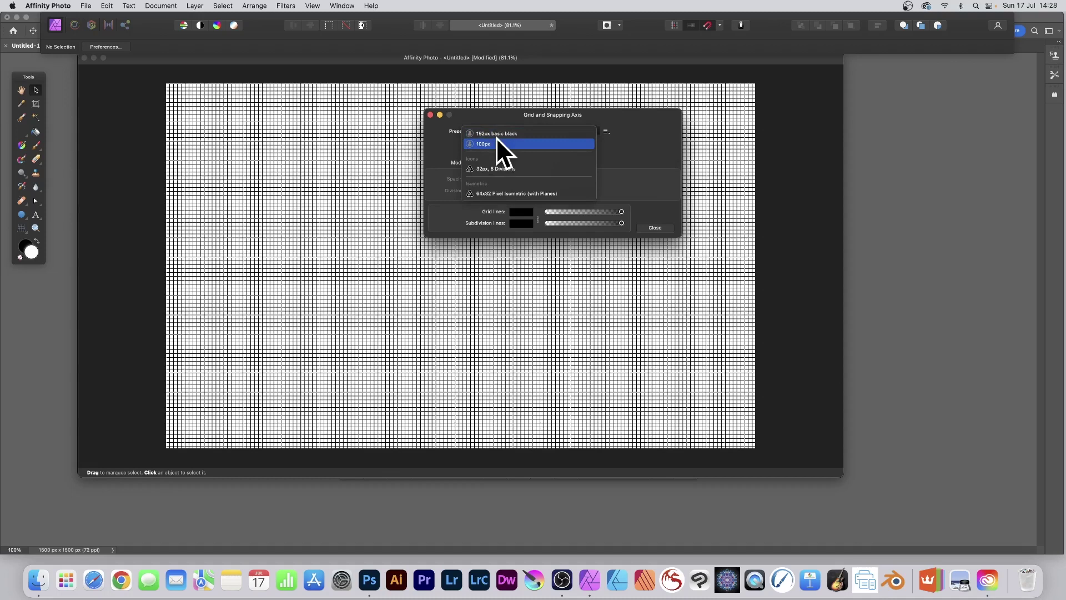
left_click(620, 142)
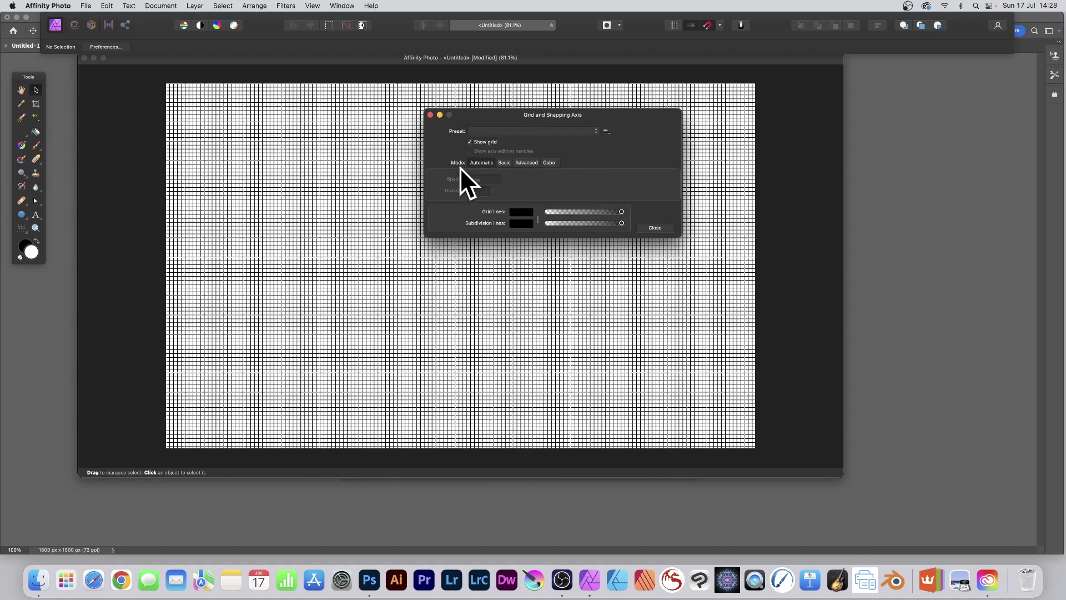
left_click(504, 162)
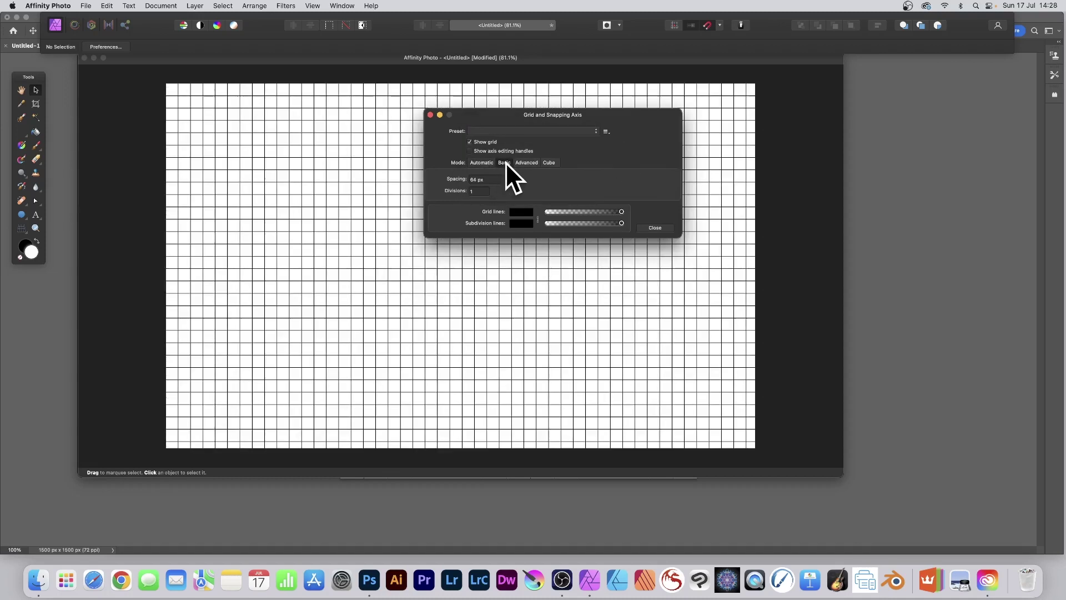
left_click(492, 180)
type("100")
key("Tab")
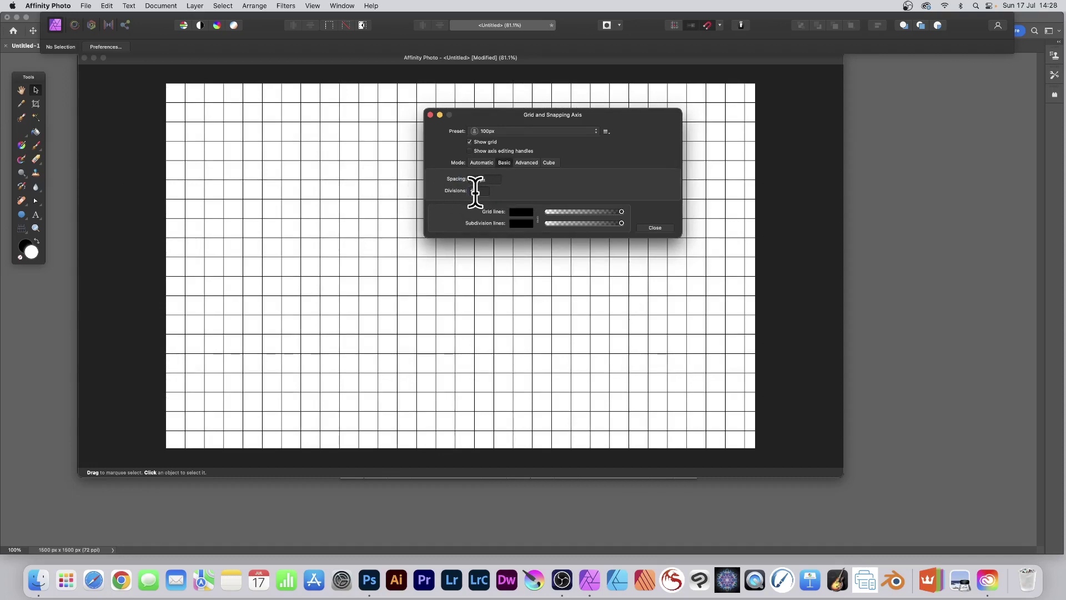
type("2")
key("Tab")
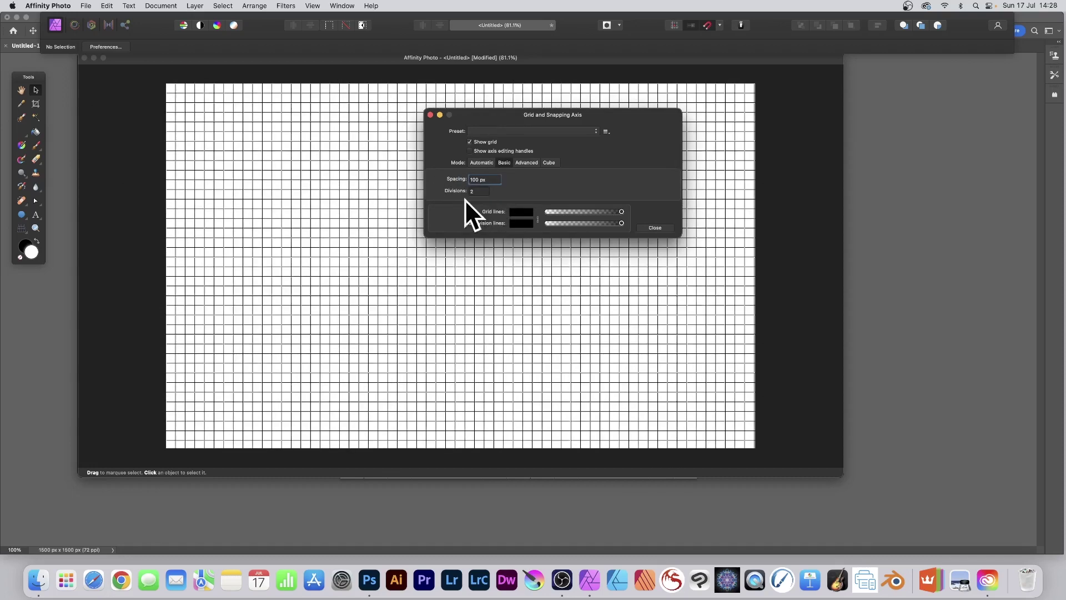
Colour the main grid lines red and fade them to about 40% opacity
left_click(521, 211)
left_click(551, 241)
left_click_drag(550, 241, 564, 240)
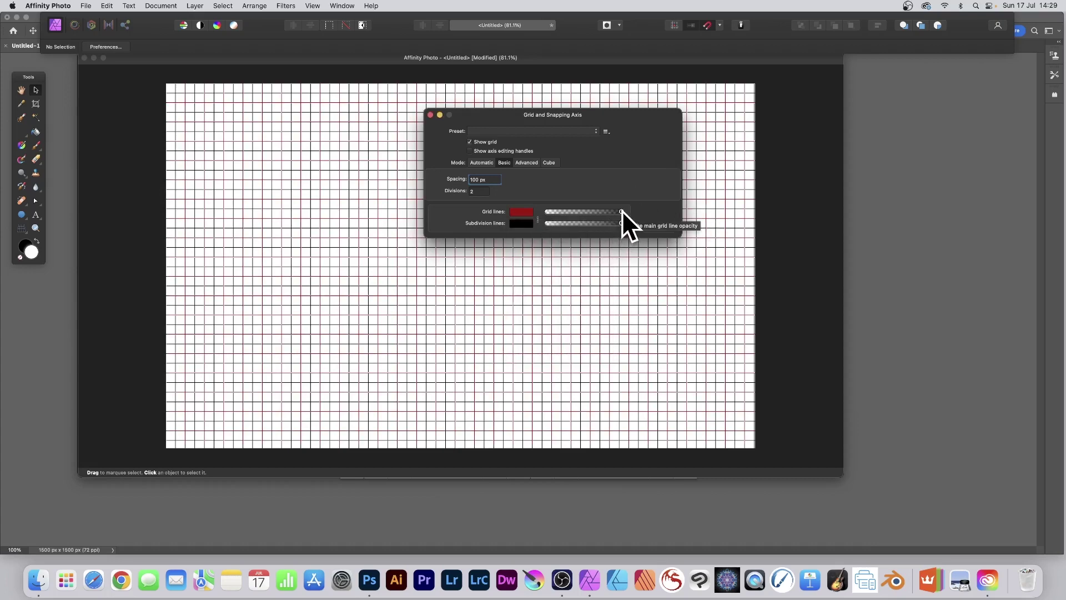
left_click_drag(622, 211, 575, 212)
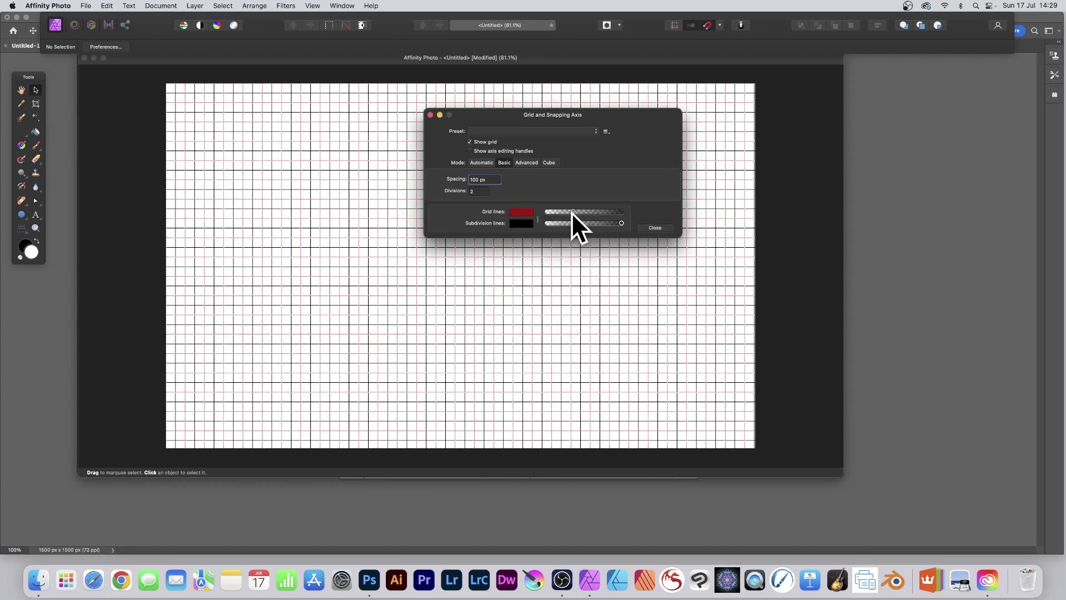
Make the subdivision lines green and lower their opacity
left_click(520, 222)
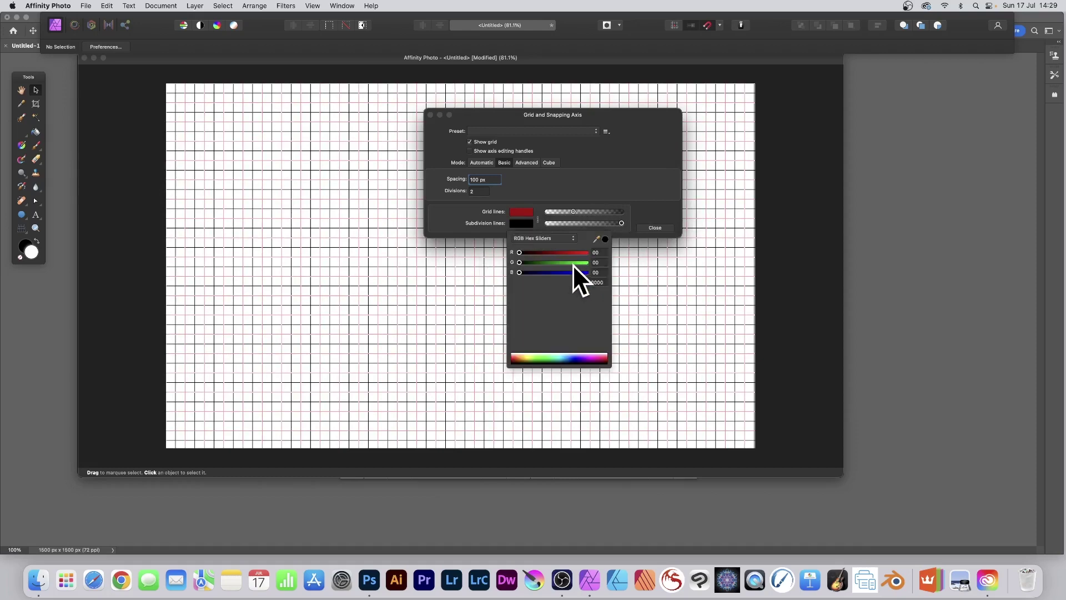
left_click(571, 262)
left_click_drag(571, 261, 573, 262)
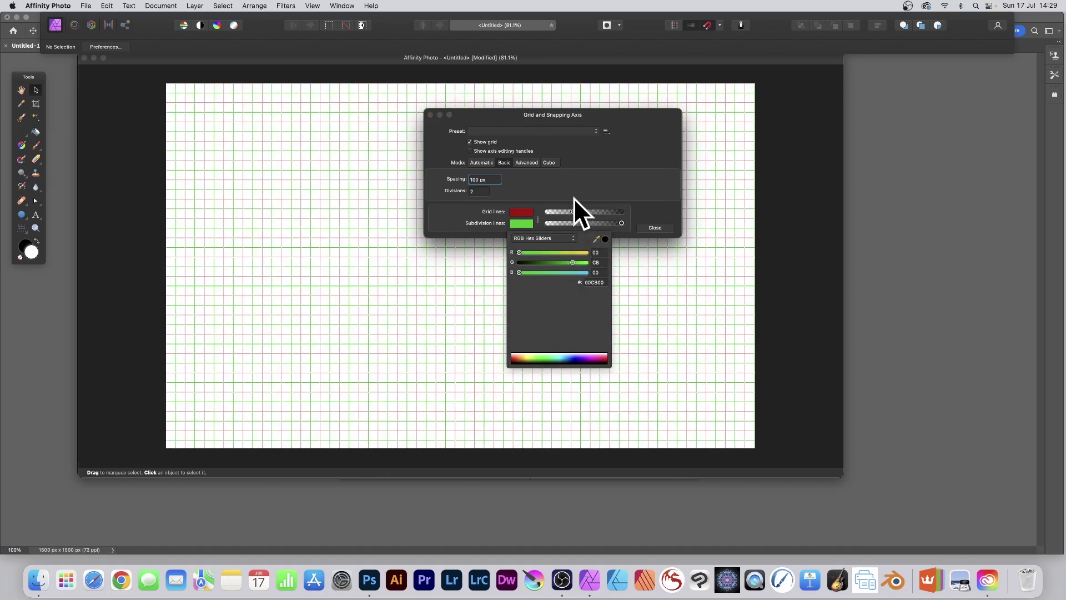
left_click(622, 224)
left_click_drag(621, 224, 588, 223)
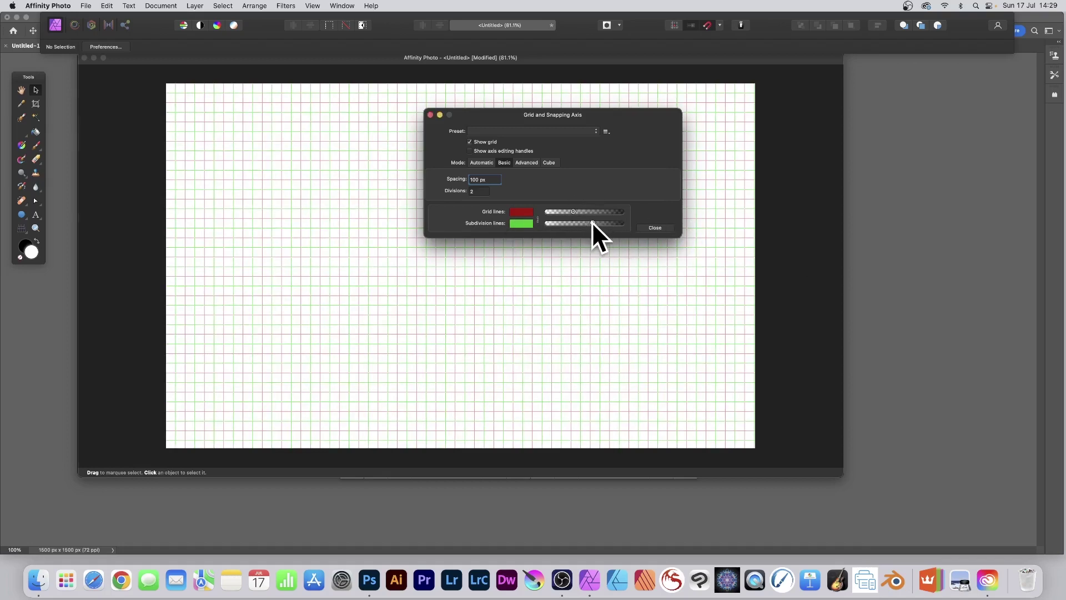
In Advanced mode, set the grid type to 2:1 Isometric with a 20 px gutter
left_click(529, 162)
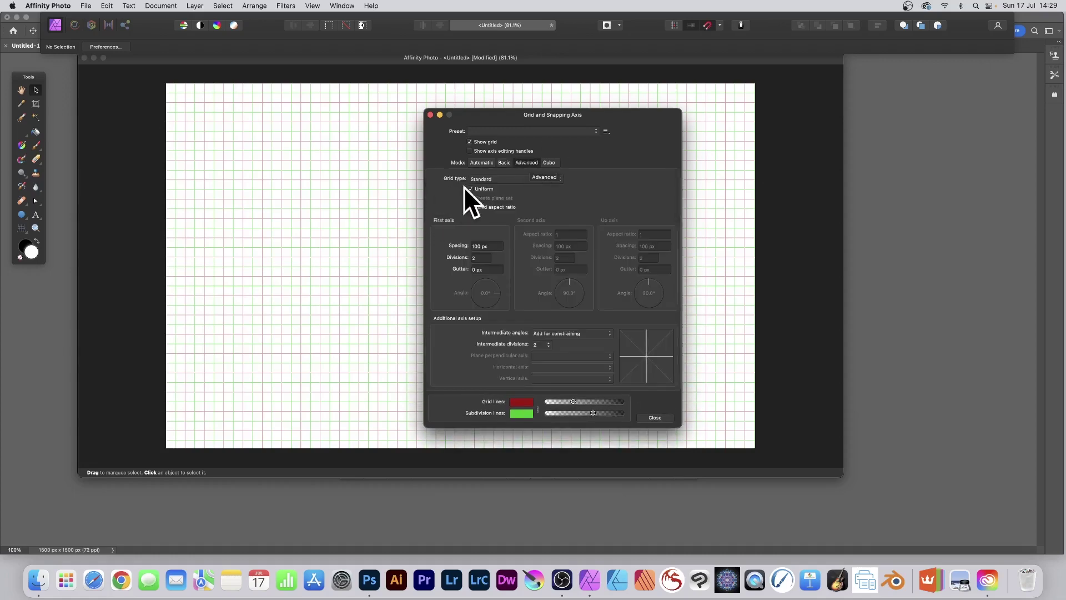
left_click(484, 178)
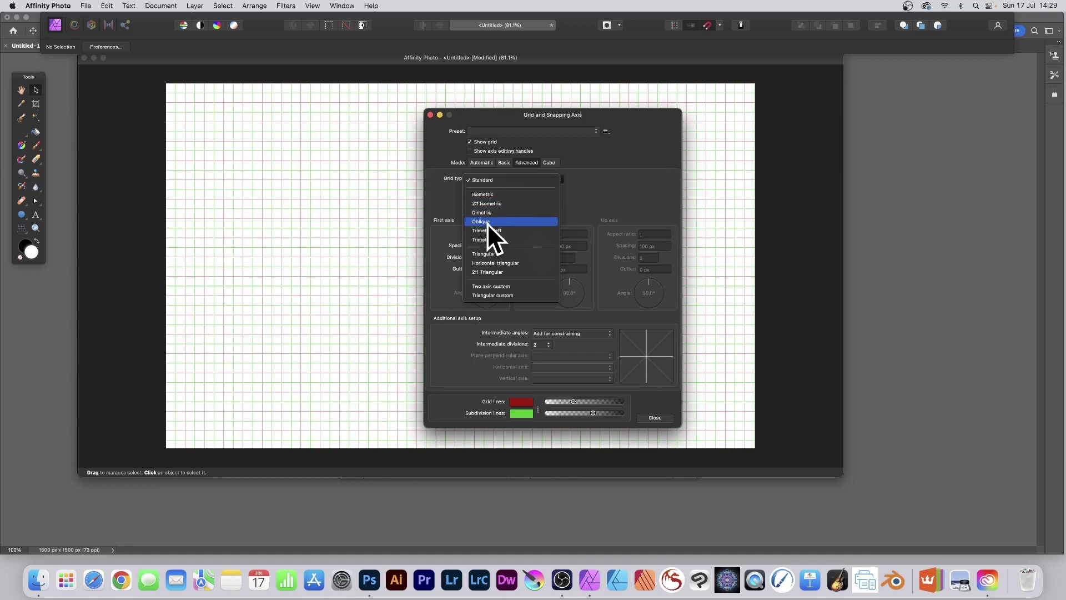
left_click(491, 202)
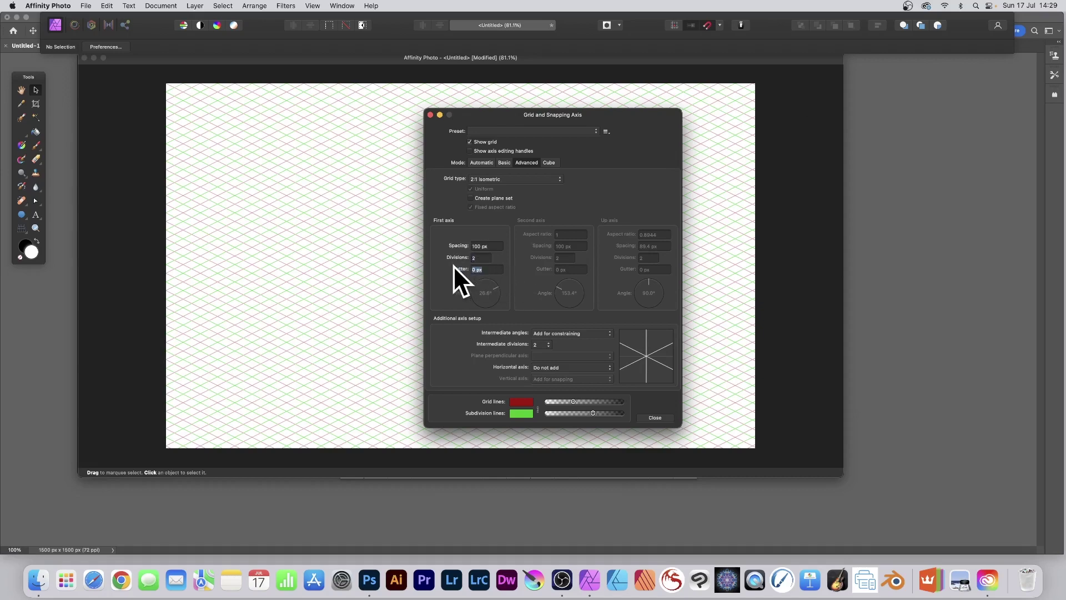
type("20")
key("Tab")
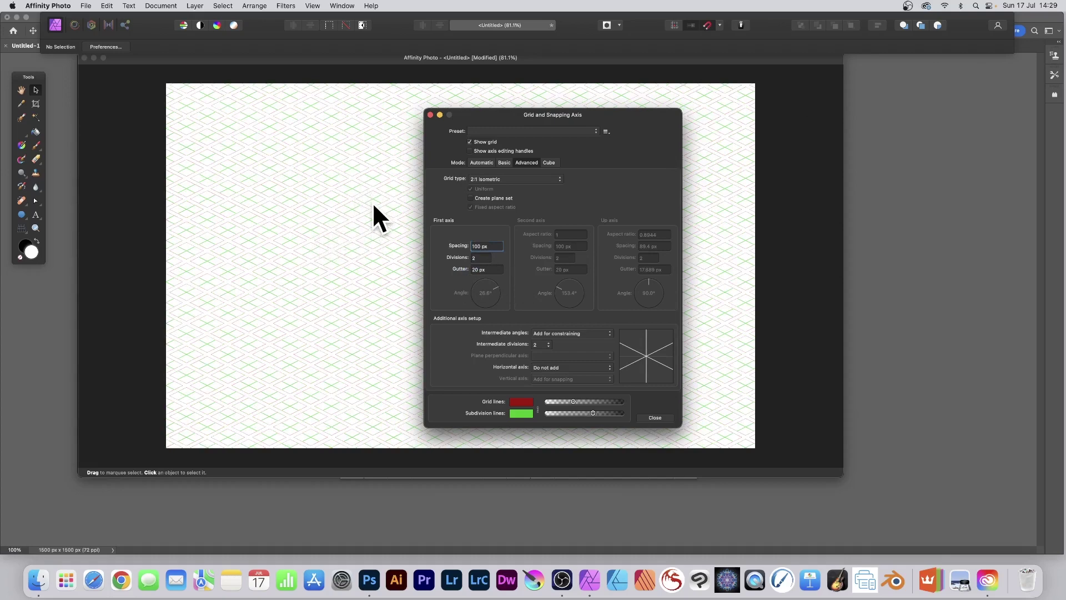
After trying Oblique and Trimetric right, choose Two axis custom with the second axis at 77.4°
left_click(501, 178)
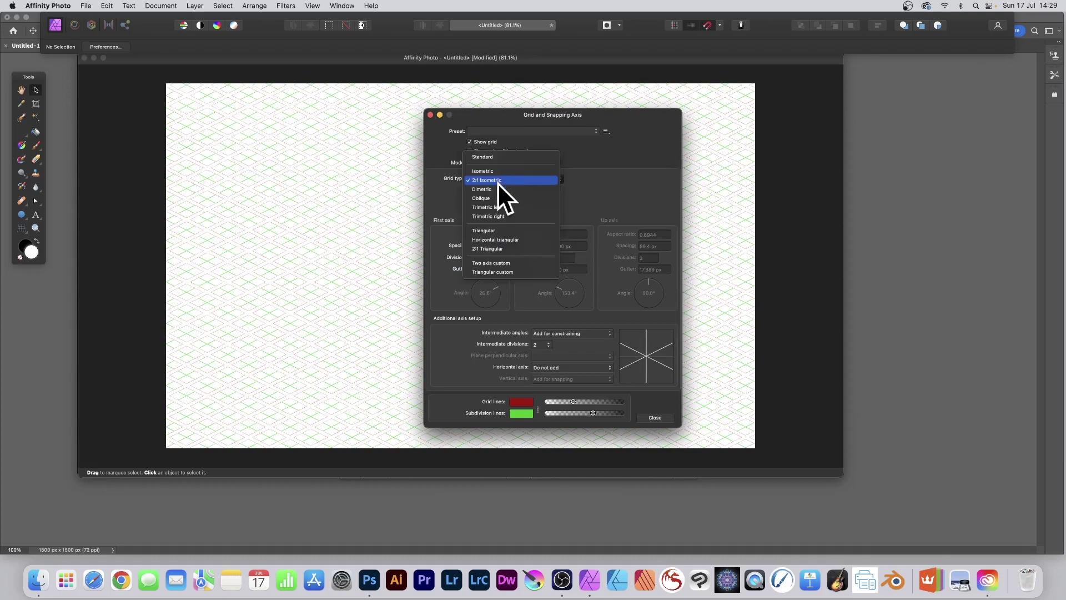
left_click(495, 199)
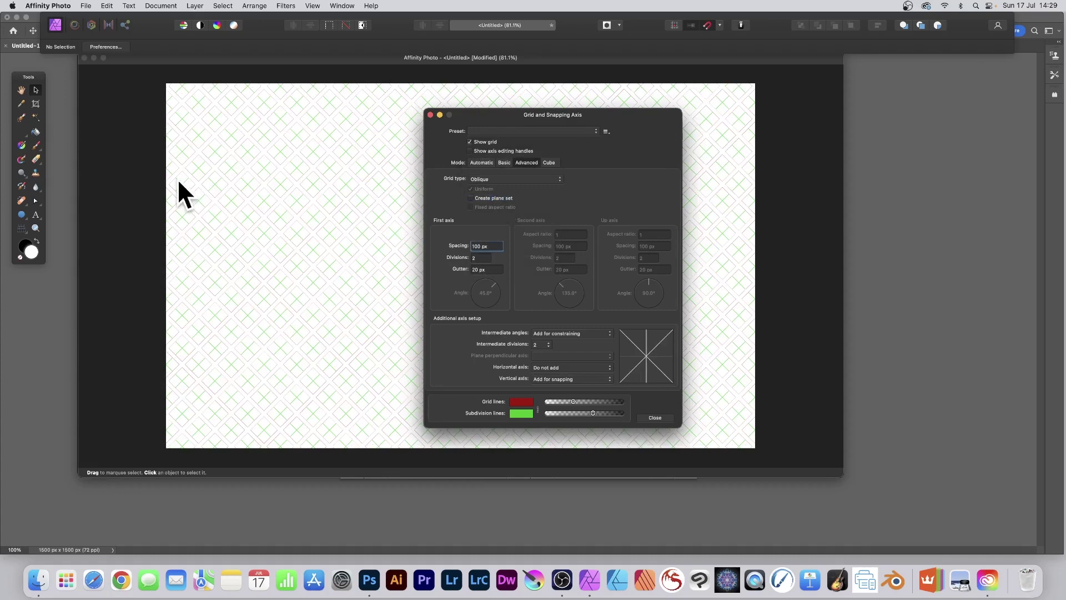
left_click(516, 178)
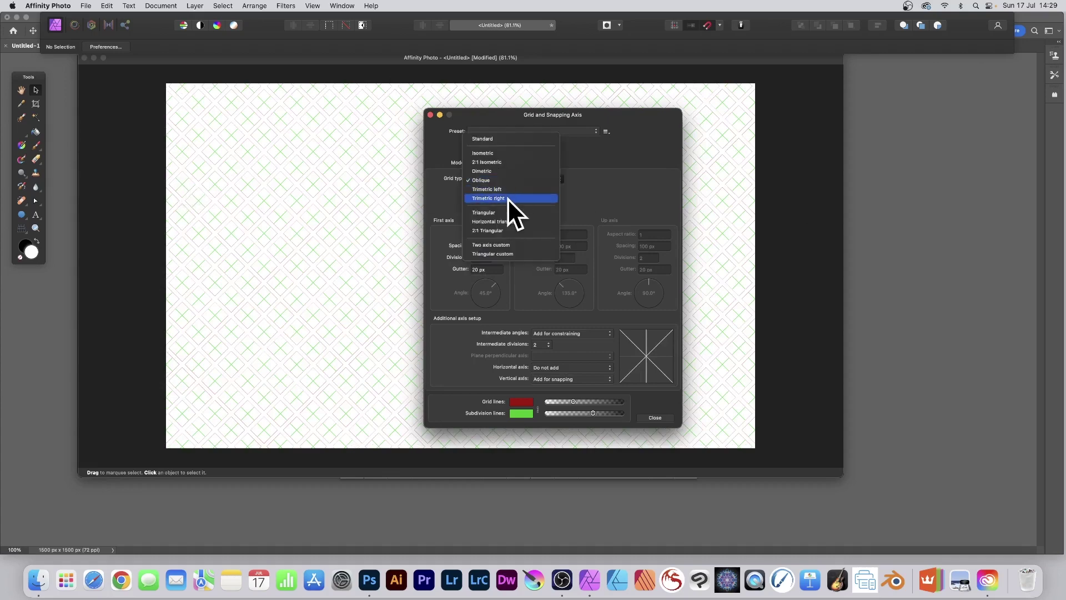
left_click(508, 198)
left_click(500, 177)
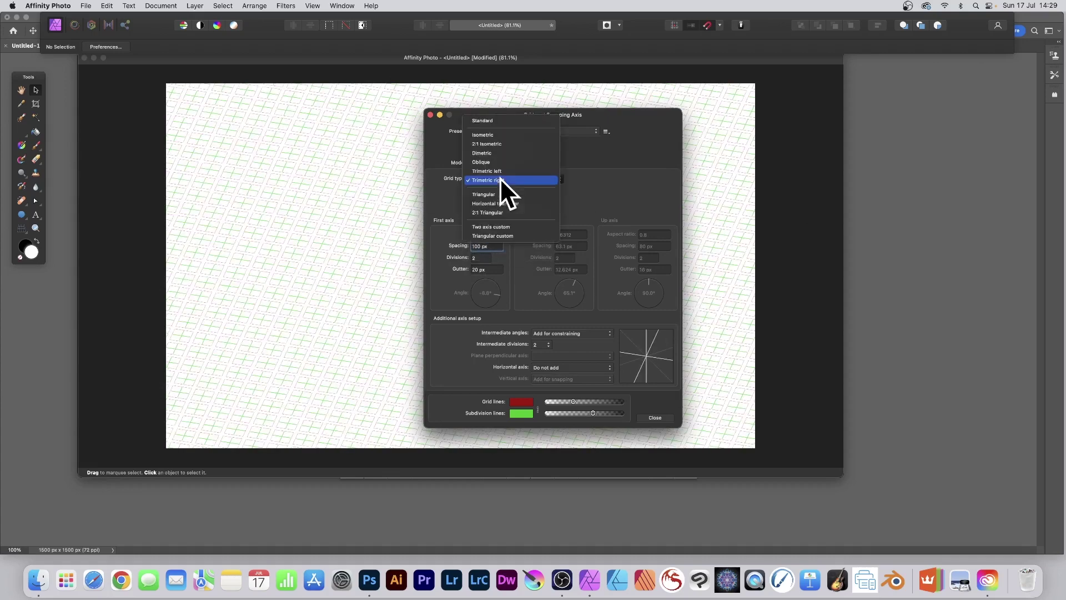
left_click(495, 228)
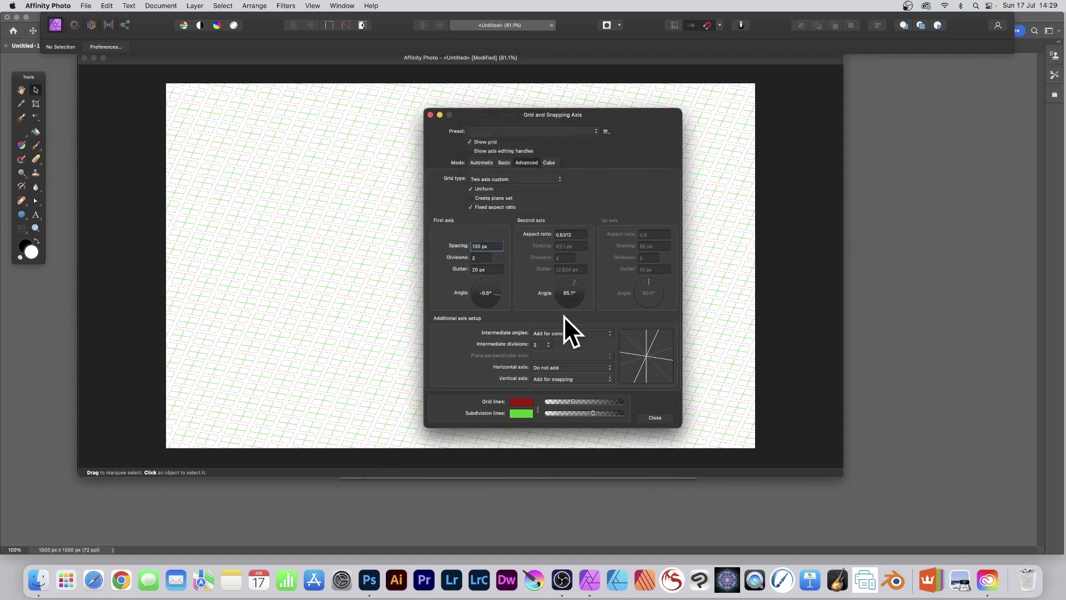
mouse_move(568, 281)
left_mouse_down()
mouse_move(579, 292)
mouse_move(576, 264)
left_mouse_up()
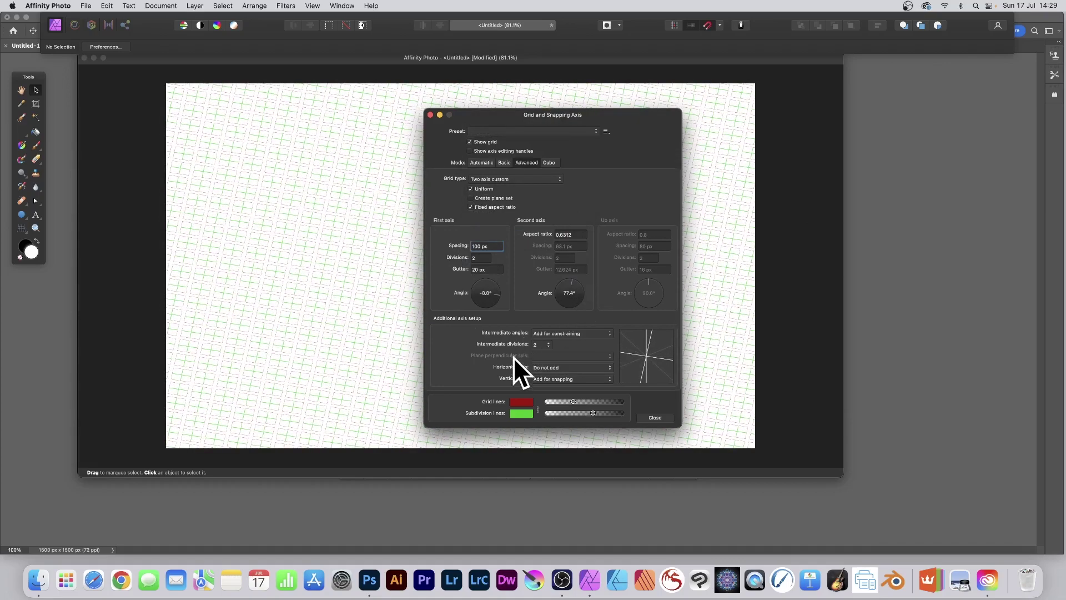
left_click_drag(545, 113, 545, 75)
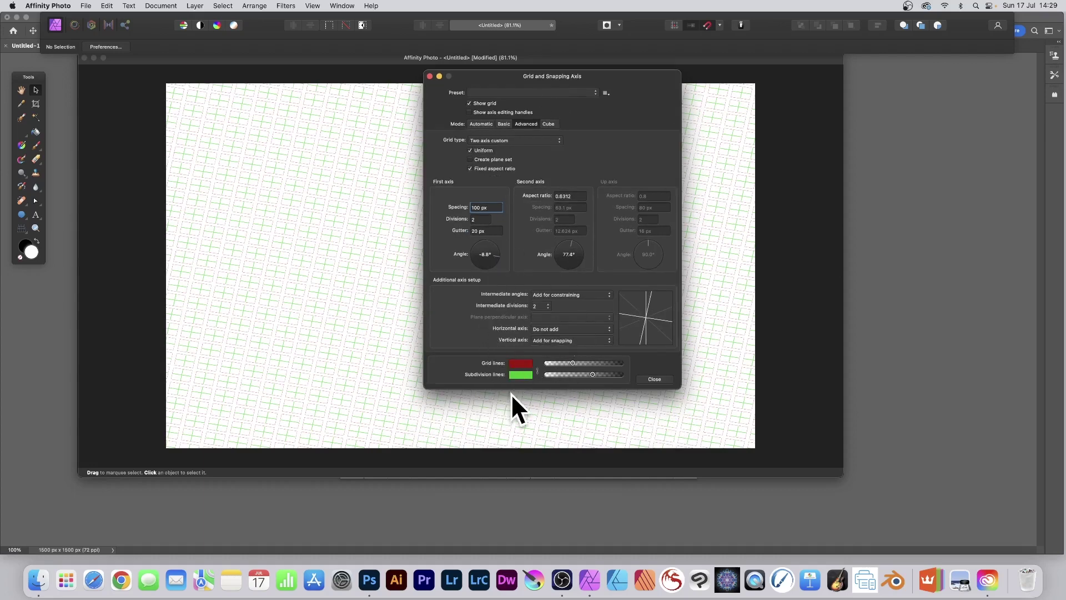
Switch the grid to Cube mode and rotate the cube to reorient the isometric grid
left_click(548, 124)
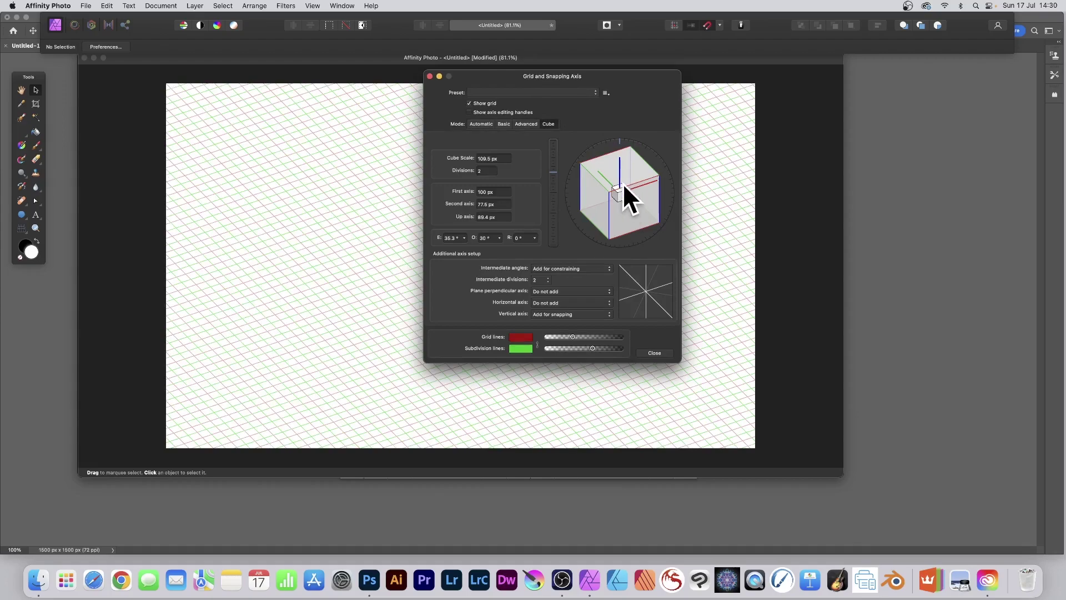
left_click_drag(620, 186, 653, 177)
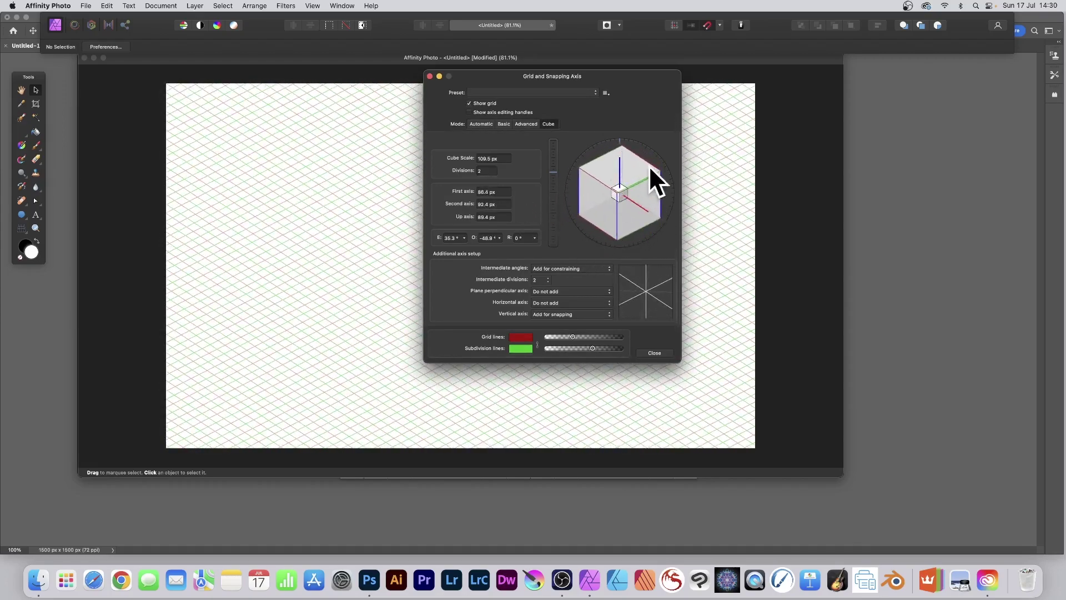
key("Tab")
key("Tab")
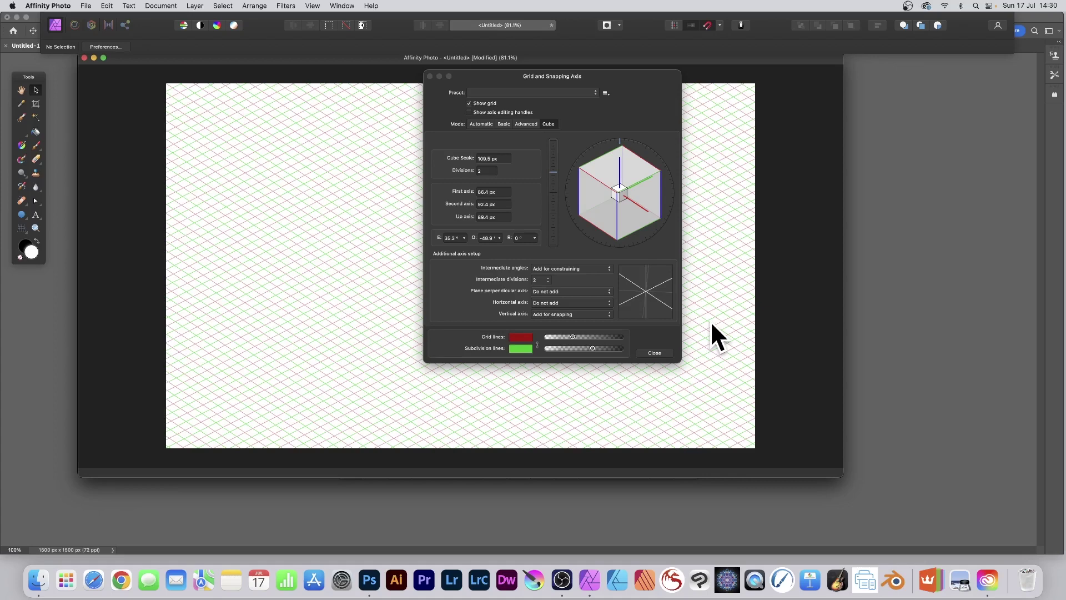
scroll(712, 322, "left", 1)
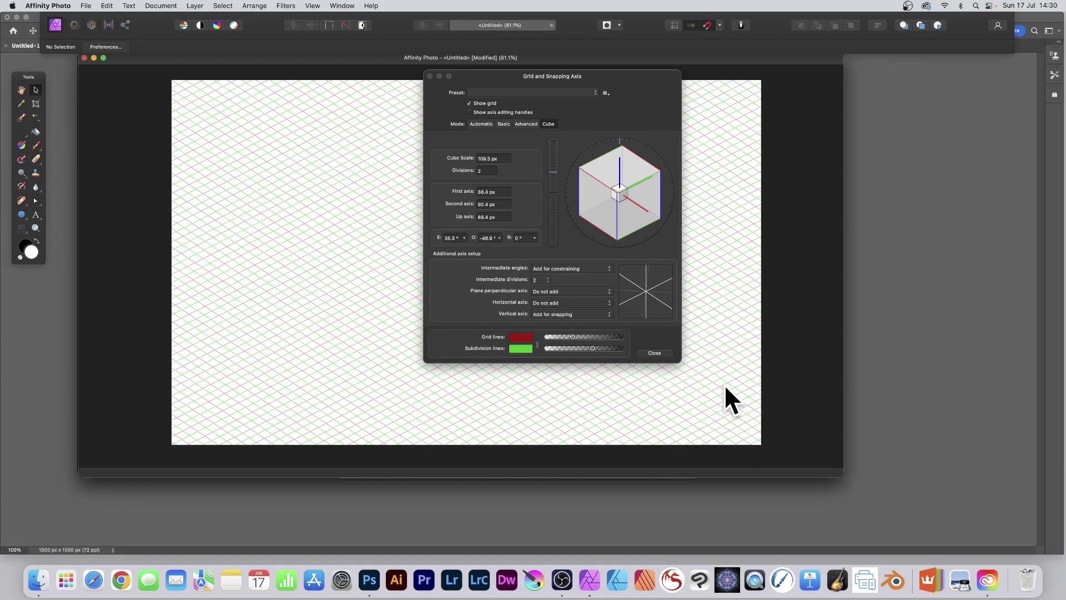